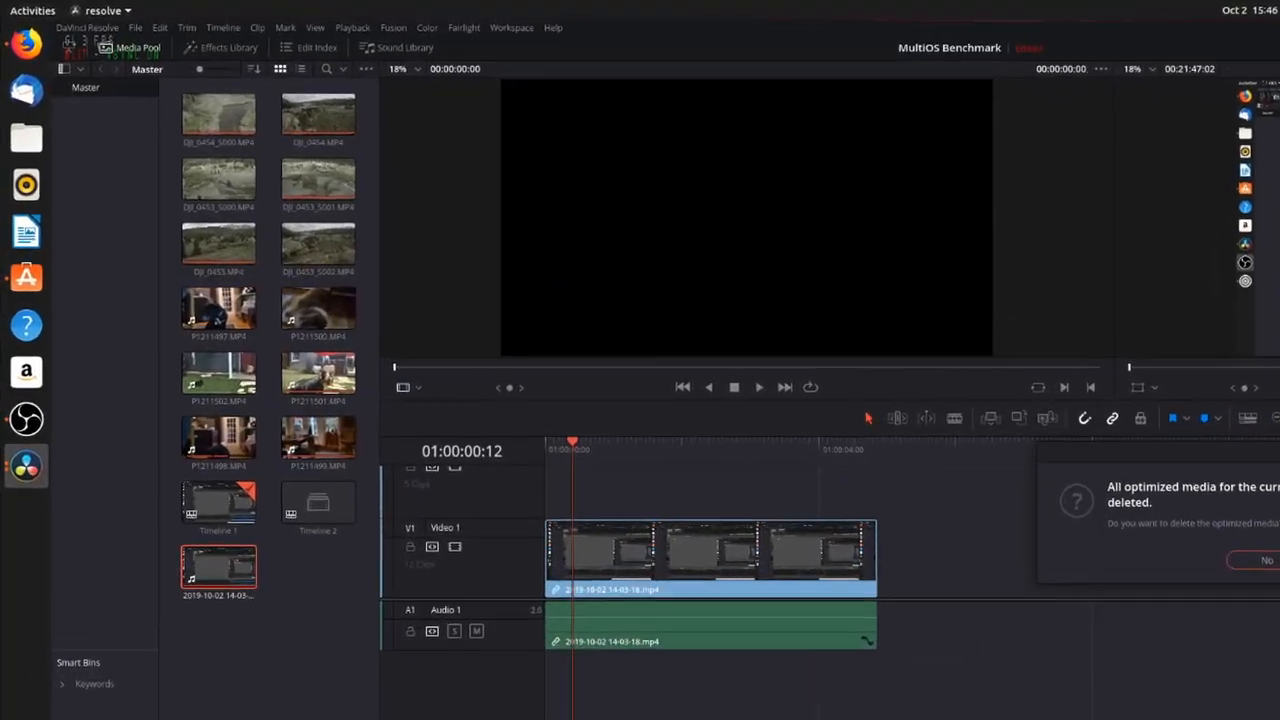
# Choose a Fusion Memory Cache setting, then show the Memory and GPU page of Preferences.
pyautogui.click(430, 34)
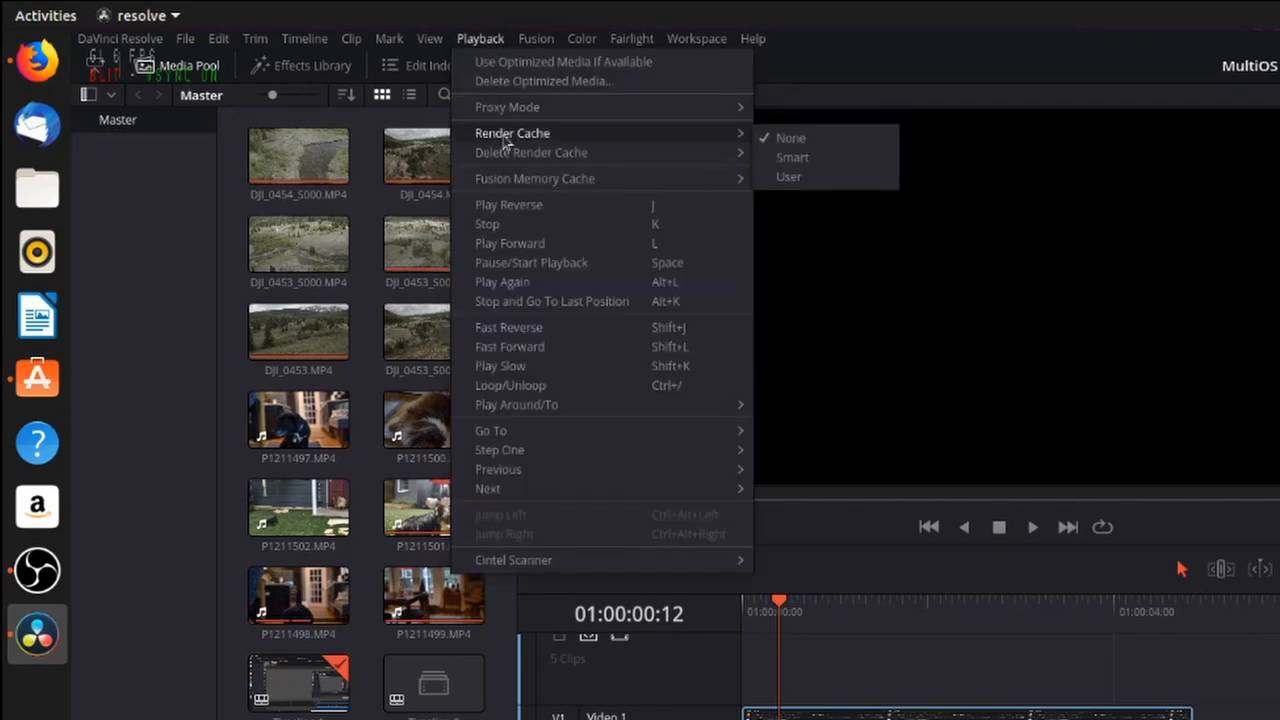
pyautogui.moveTo(560, 179)
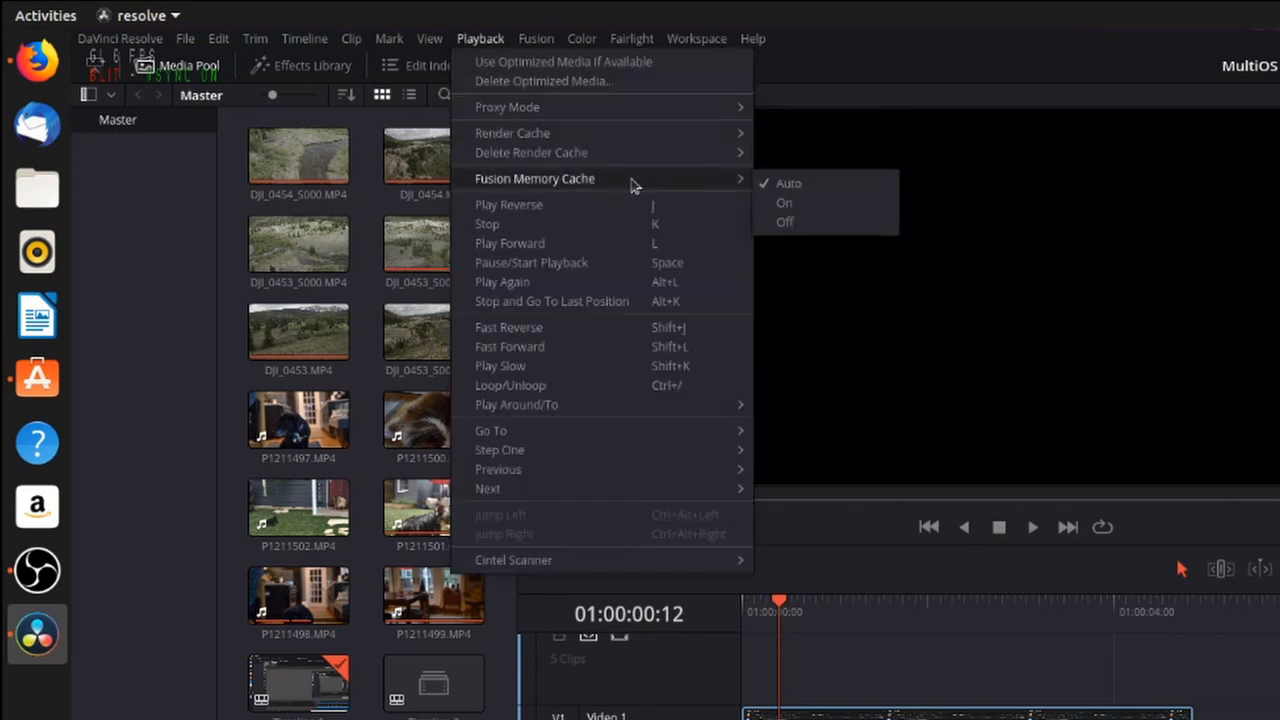
pyautogui.click(784, 203)
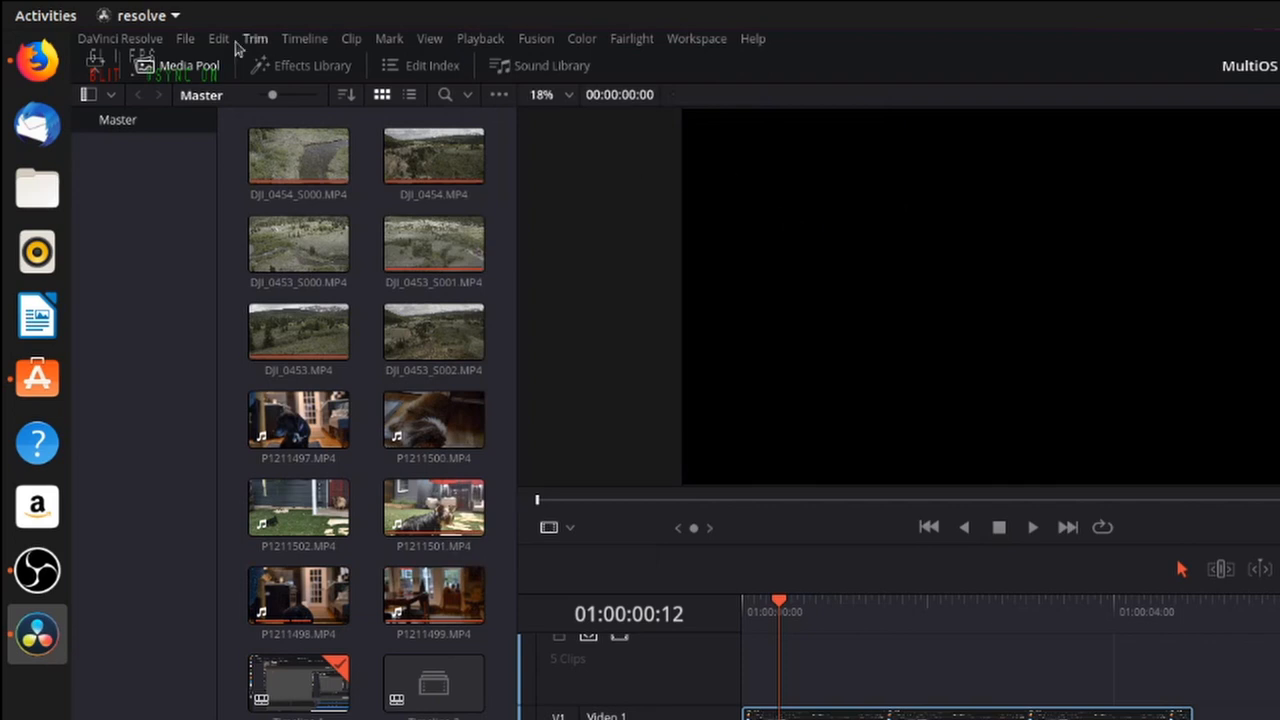
pyautogui.click(120, 38)
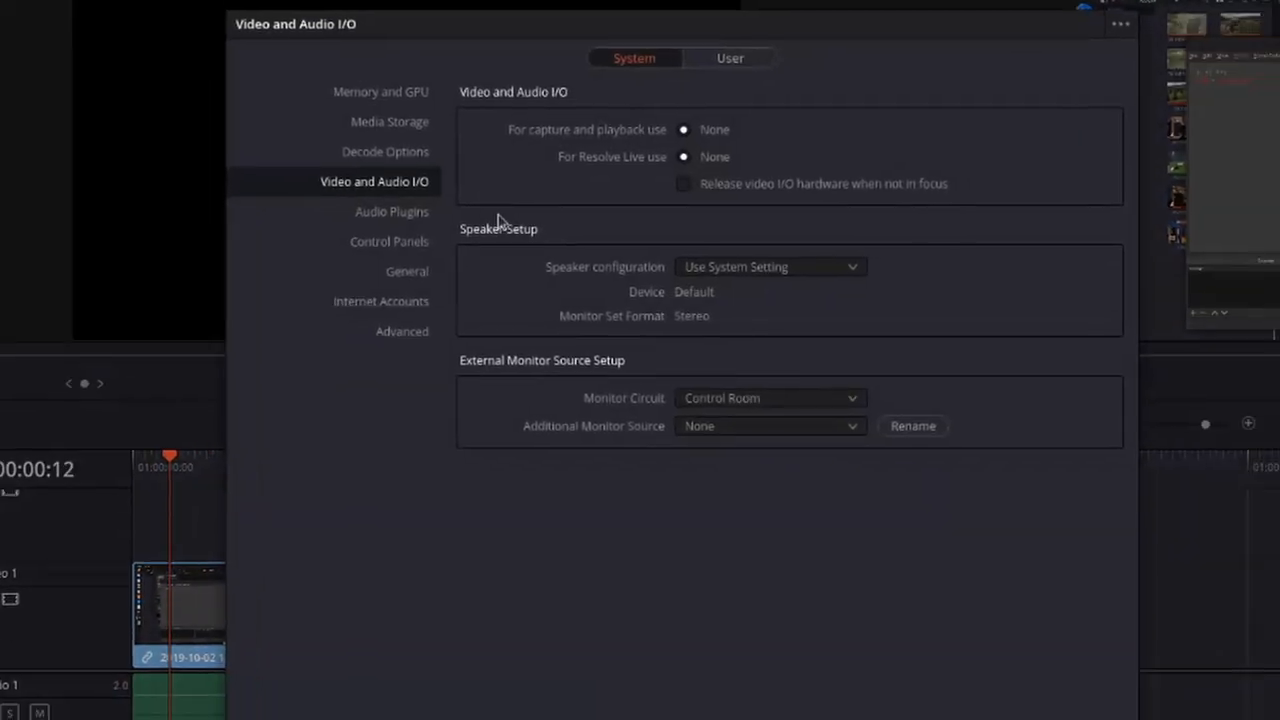
pyautogui.click(405, 95)
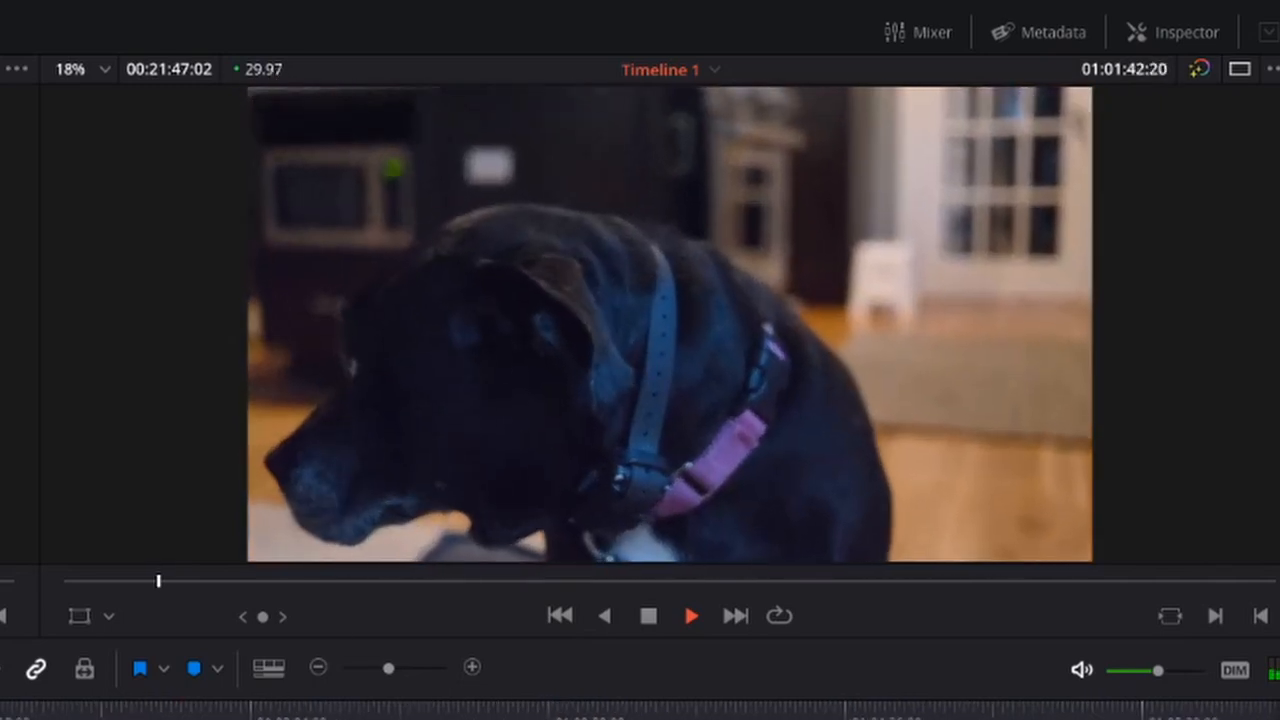
# Jump the playhead to a later point on the timeline ruler during playback.
pyautogui.click(213, 712)
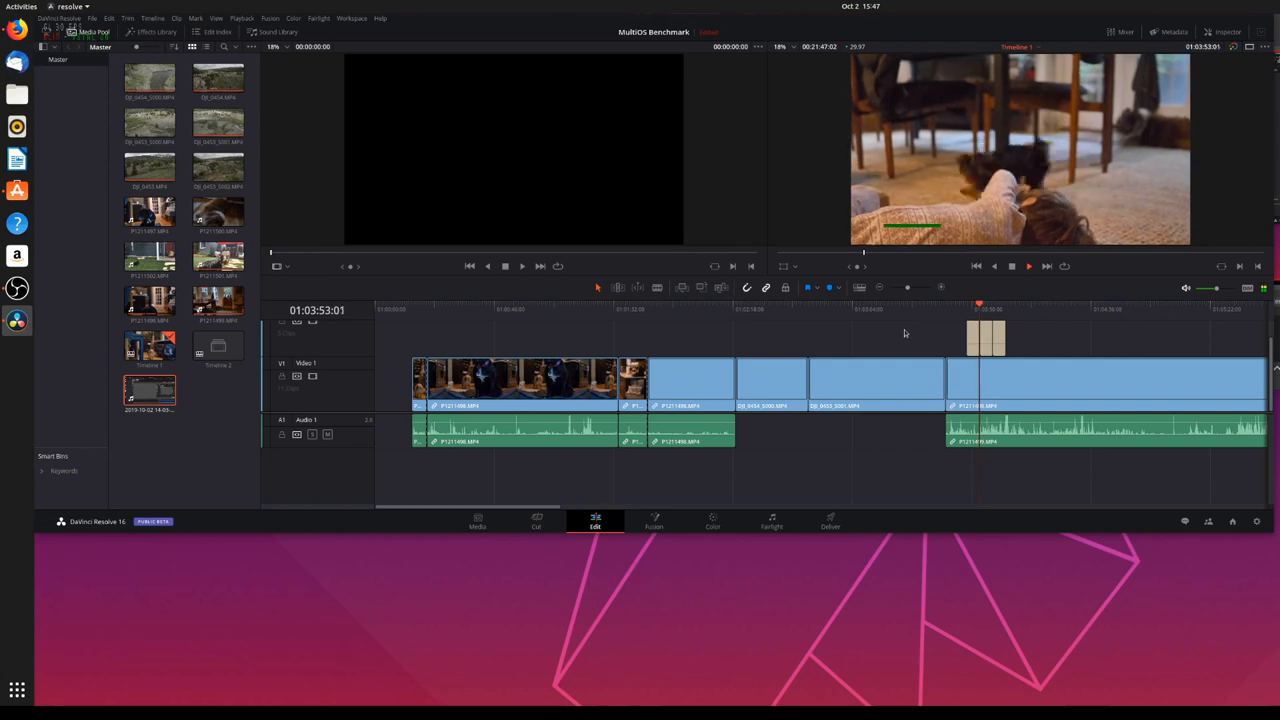
# Launch System Monitor from the desktop search and move its window to the upper left.
pyautogui.press('super')
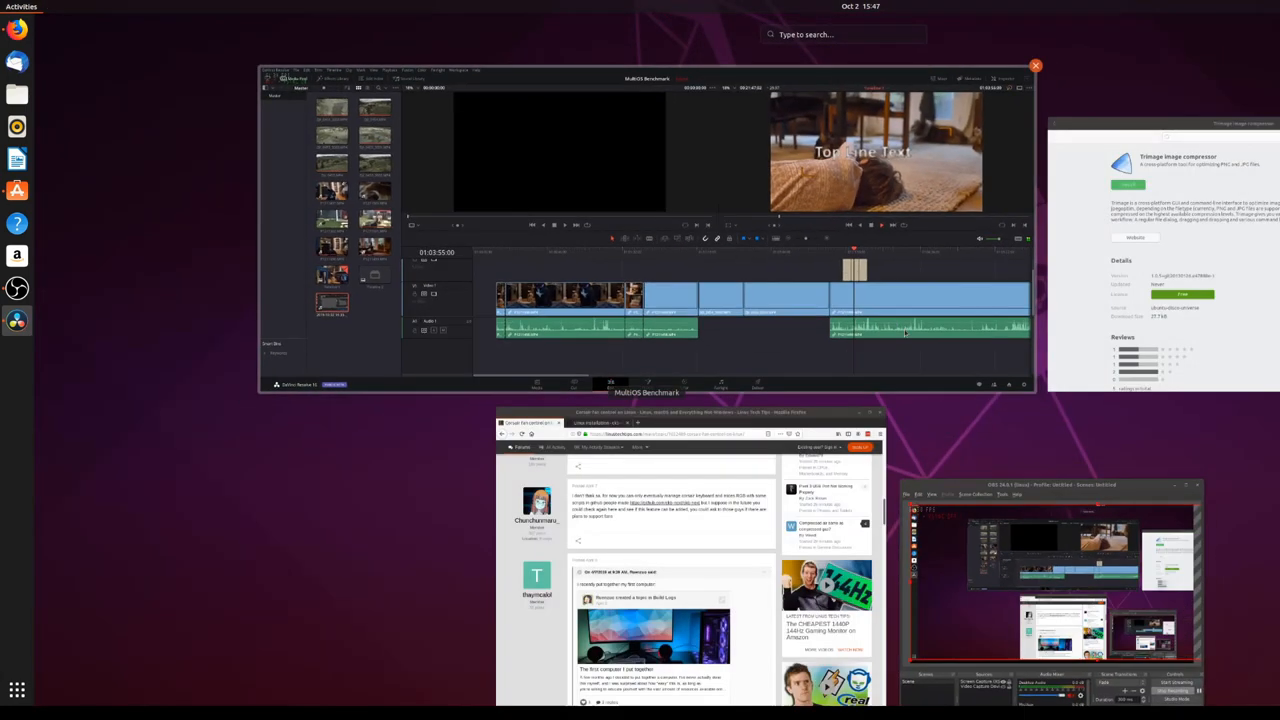
pyautogui.write('system')
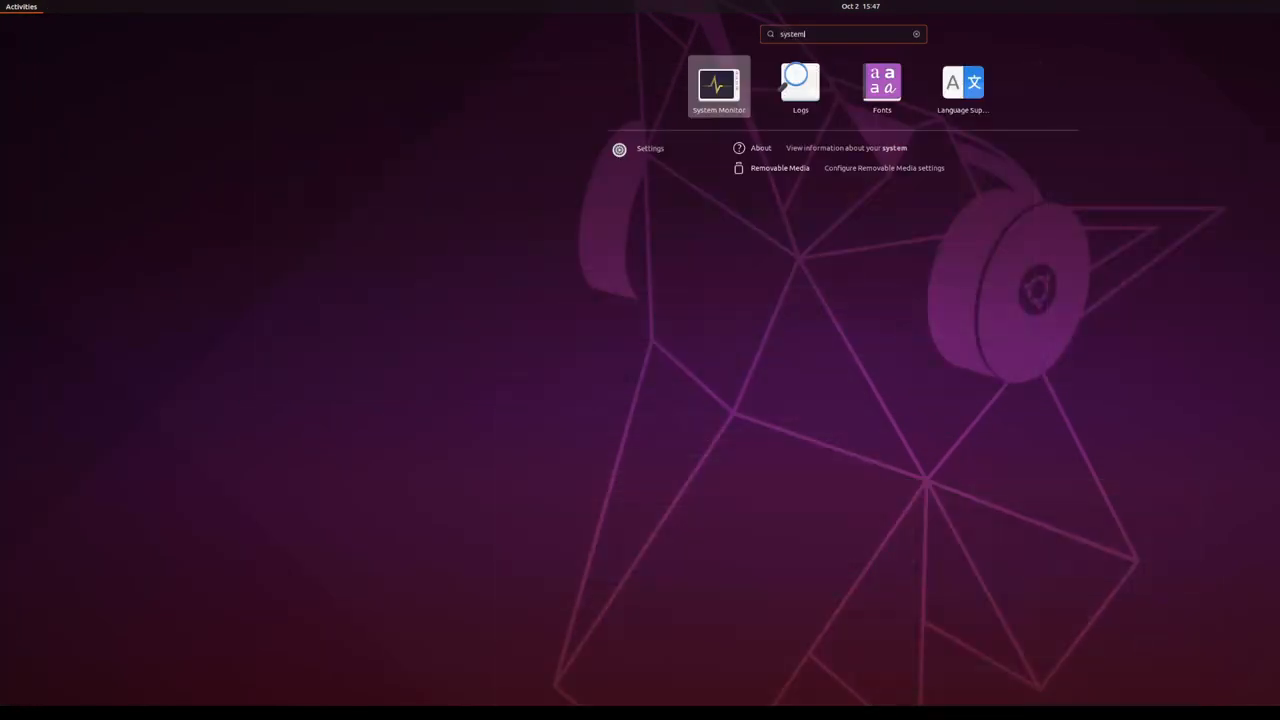
pyautogui.press('Escape')
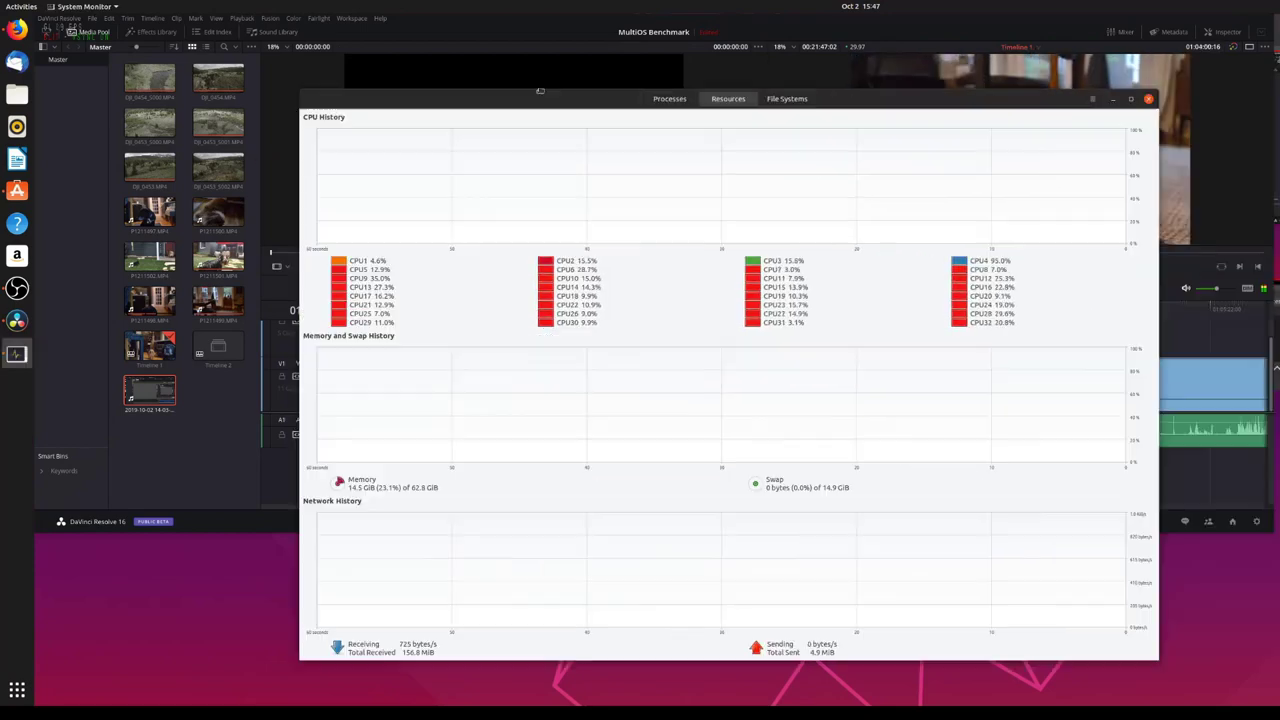
pyautogui.moveTo(937, 91); pyautogui.dragTo(319, 51)
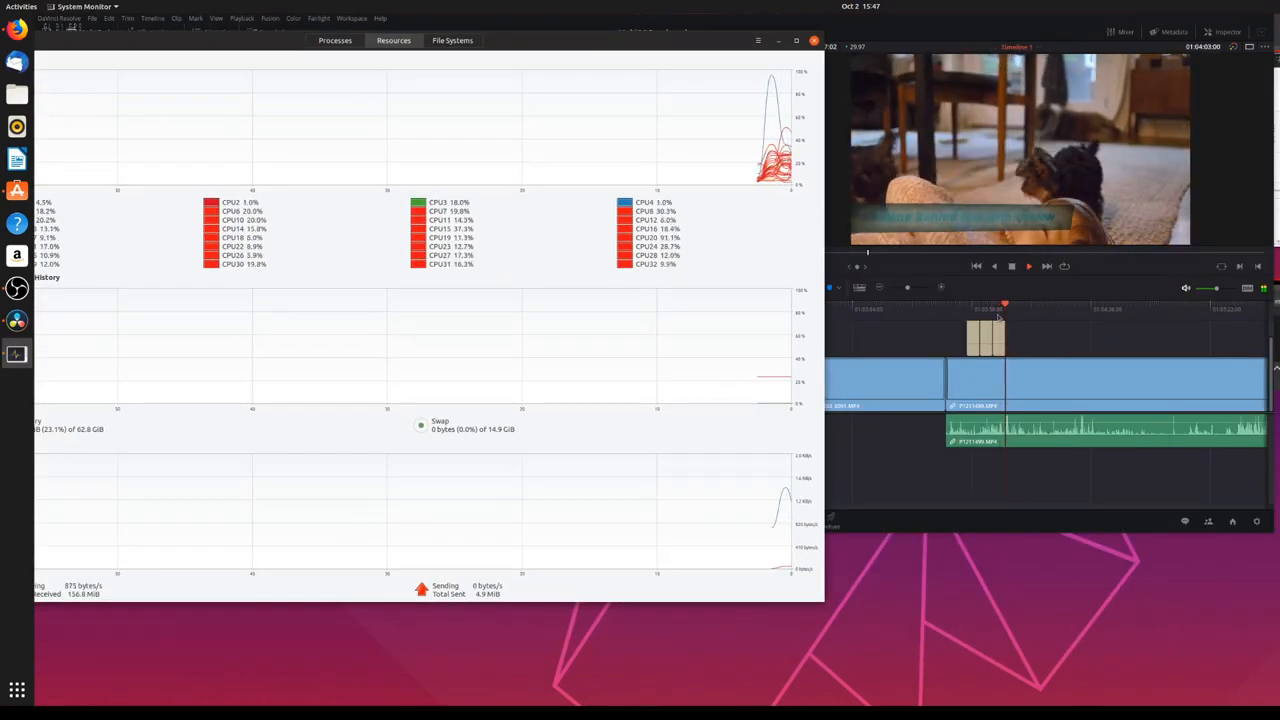
# Bring System Monitor's CPU graphs to the front via the window overview while Resolve plays.
pyautogui.click(926, 302)
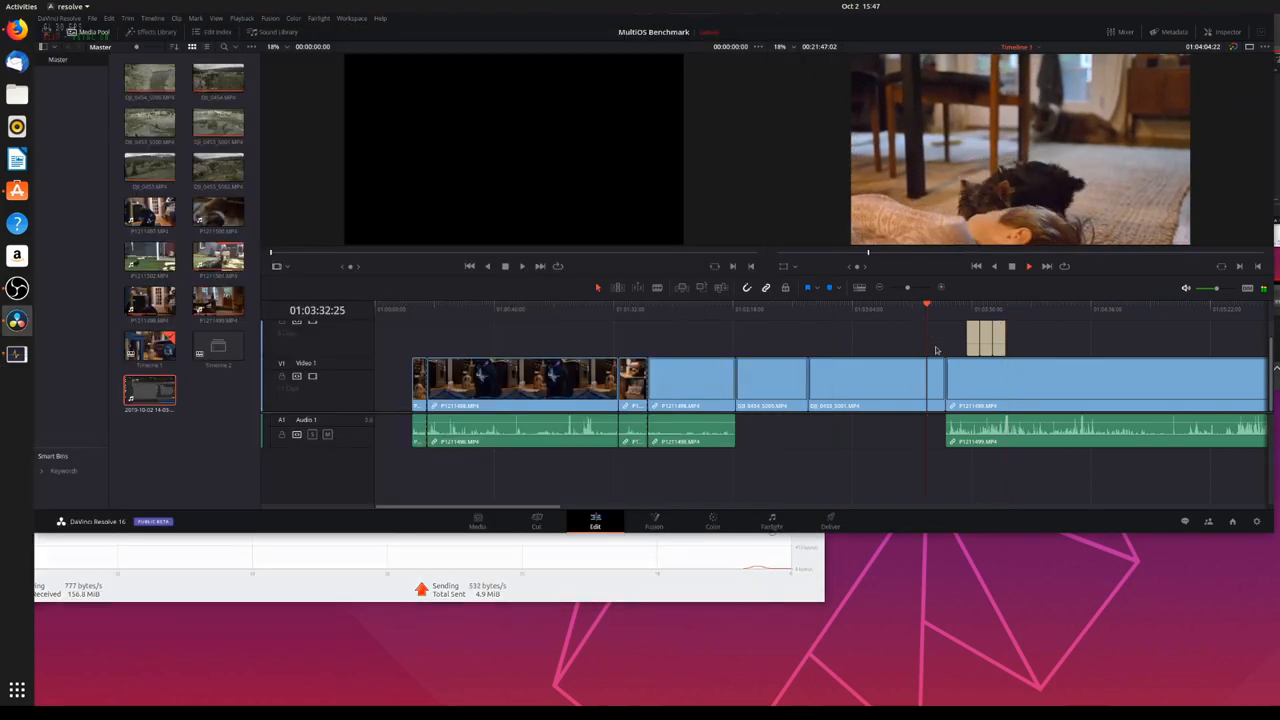
pyautogui.press('super')
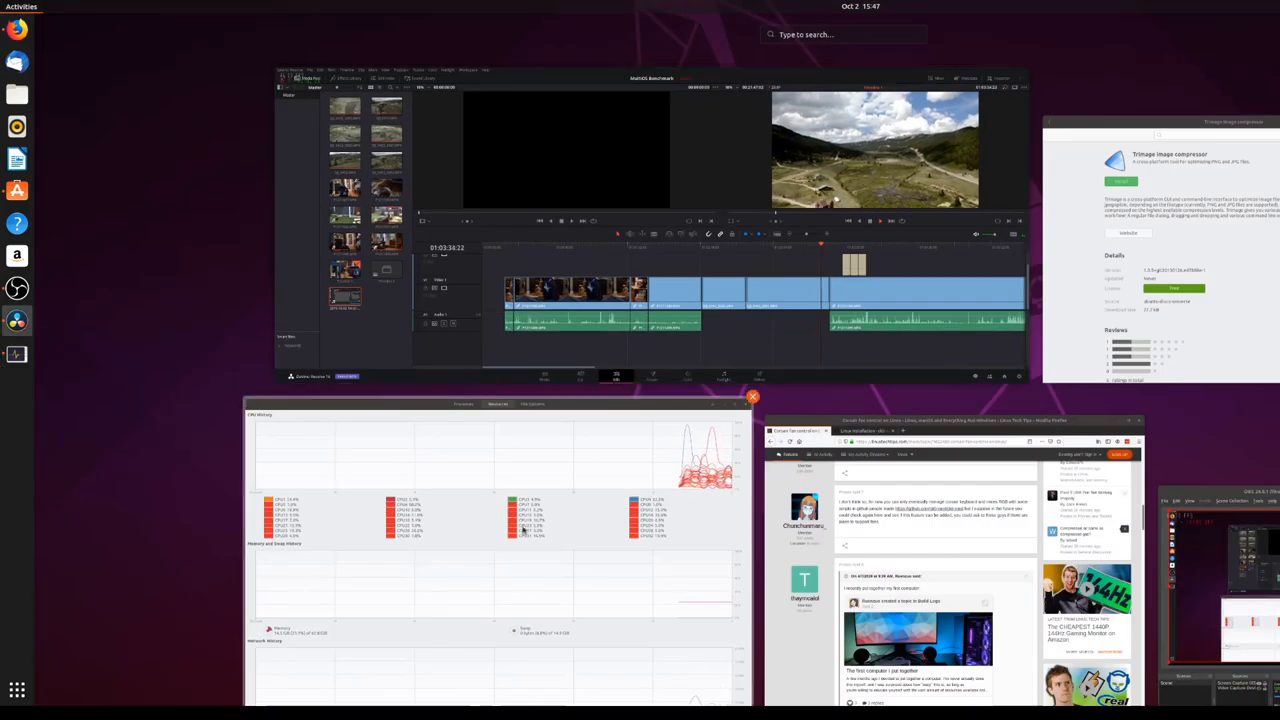
pyautogui.click(498, 550)
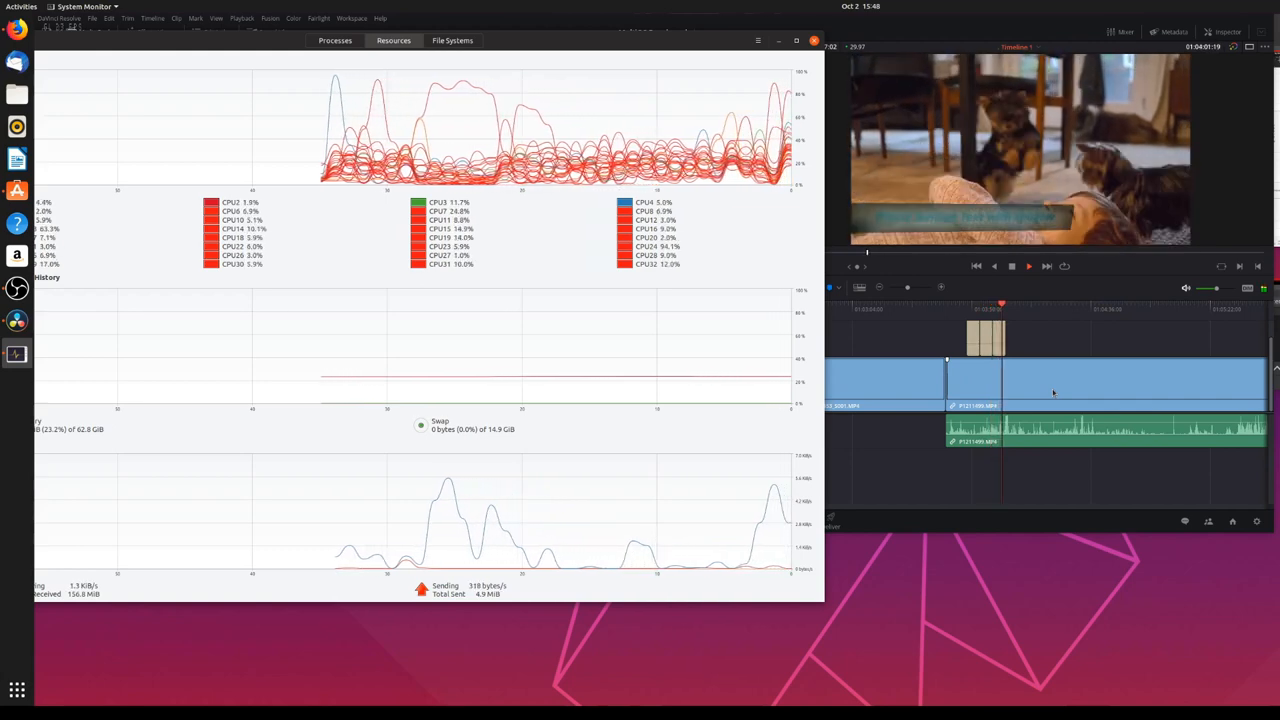
pyautogui.scroll(-5, 1055, 398)
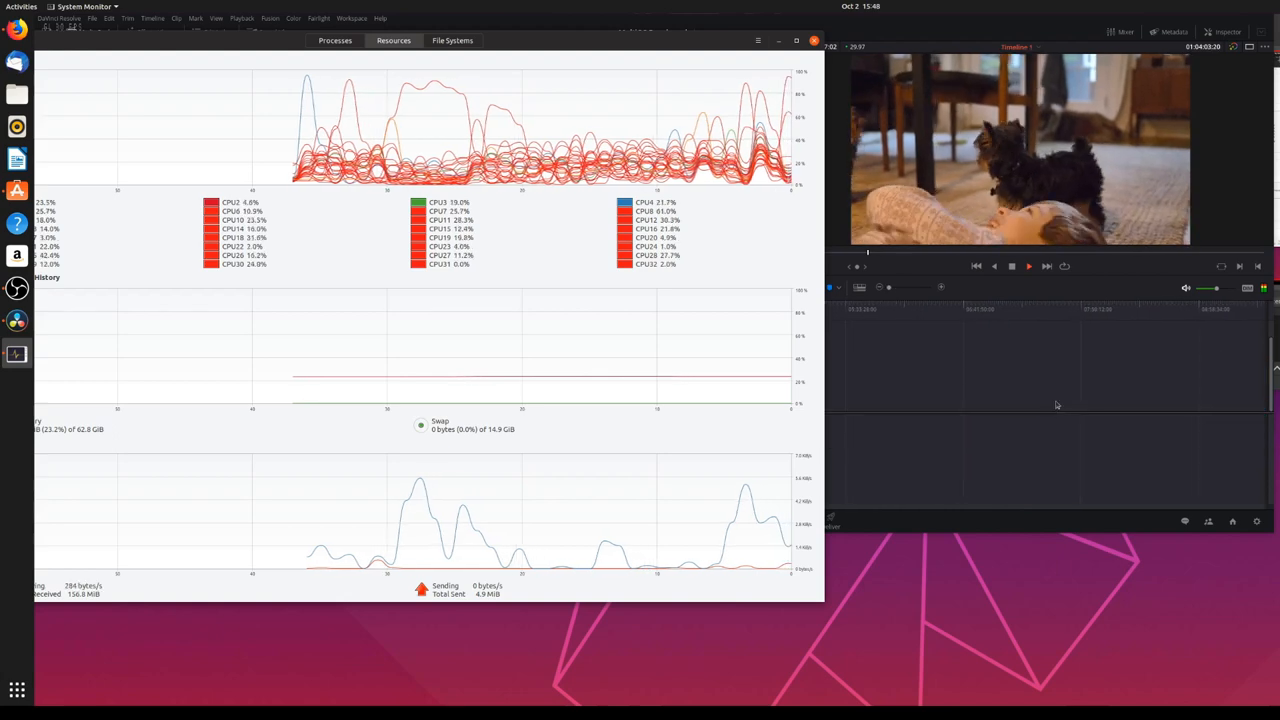
pyautogui.scroll(5, 1055, 403)
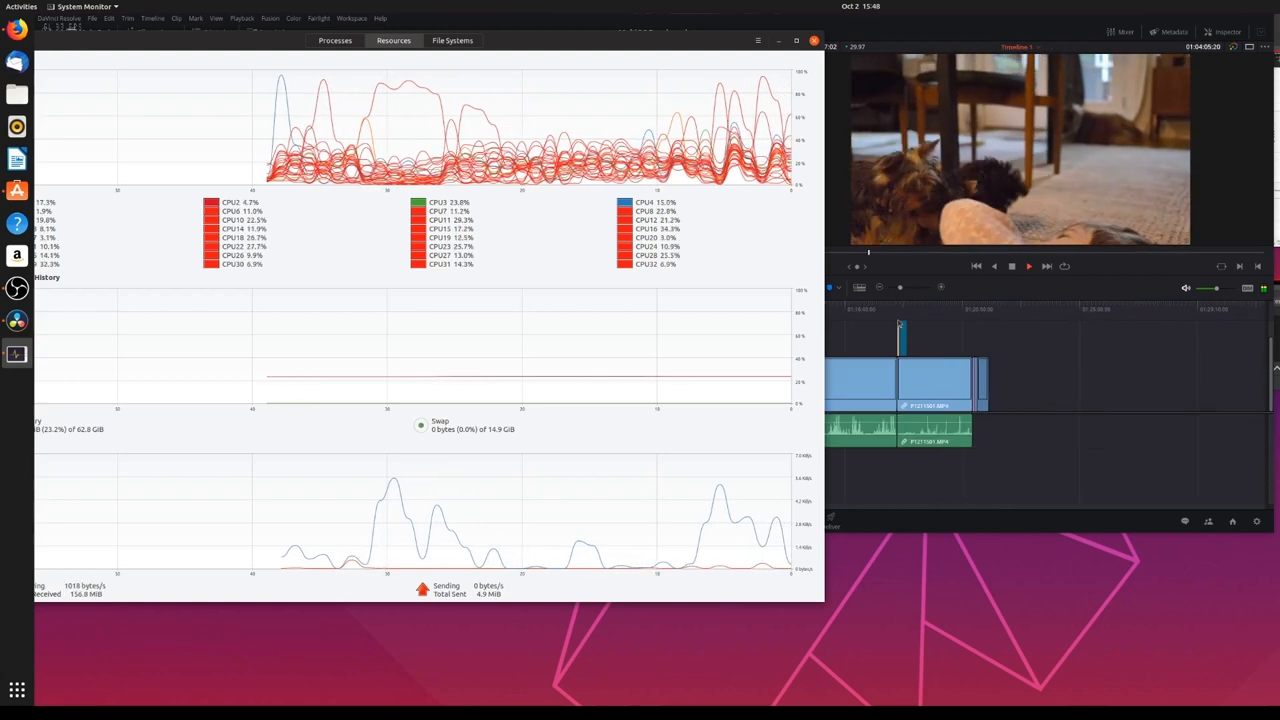